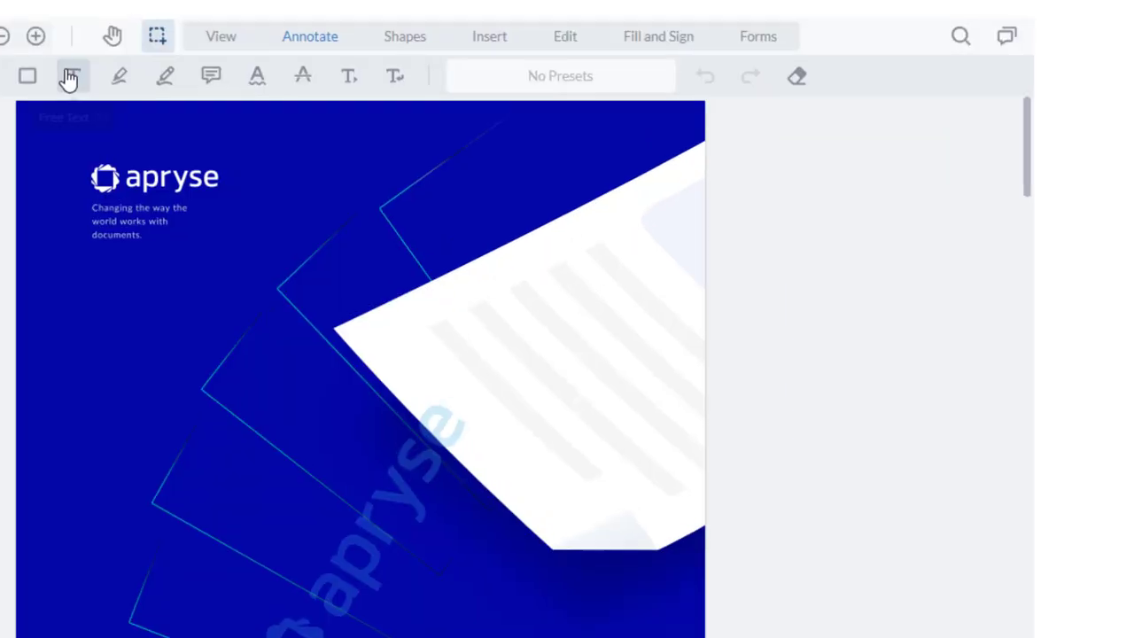
Add a blue free-text annotation reading "Apryse is great!" on the cover's white page graphic and show the comments list.
click(387, 109)
click(638, 231)
drag(634, 365, 625, 347)
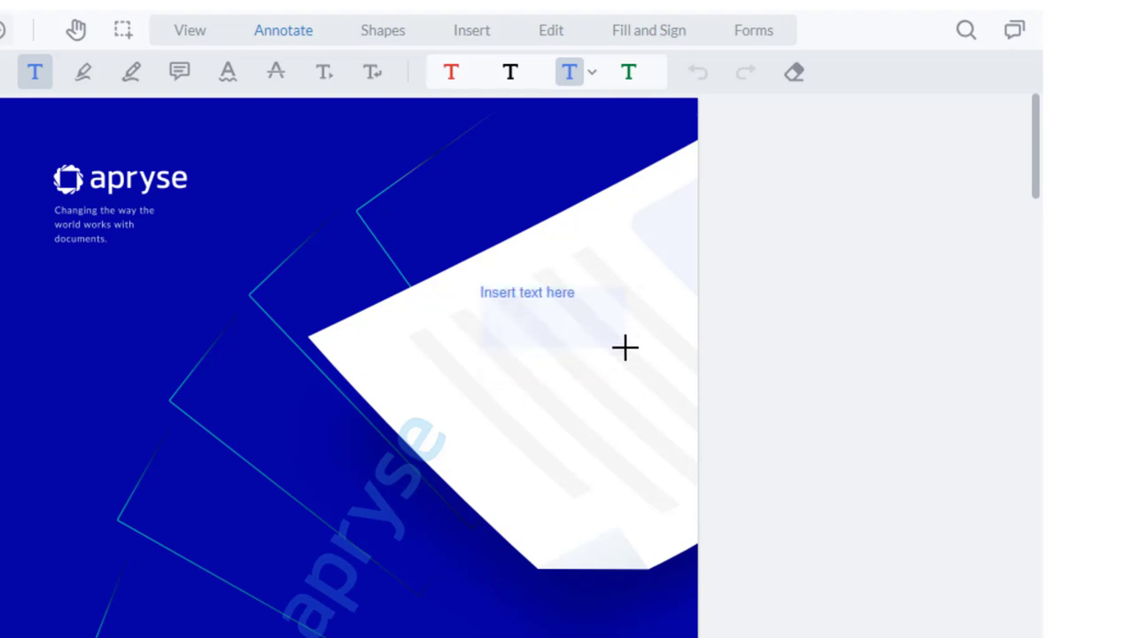
key(BackSpace)
text(Ap)
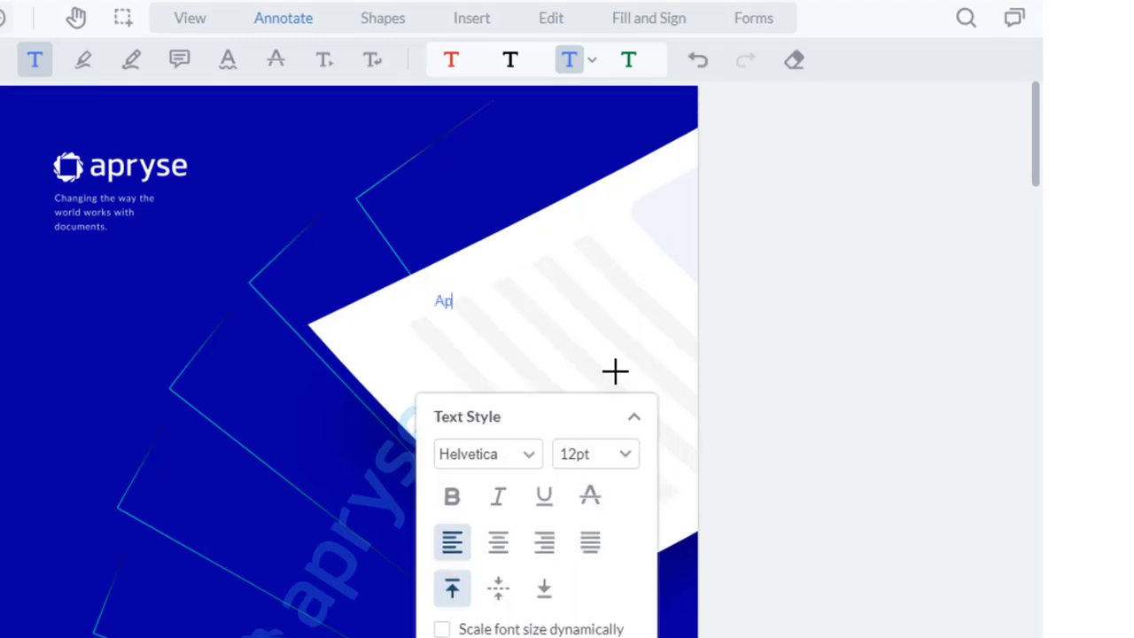
text(ryse is great!)
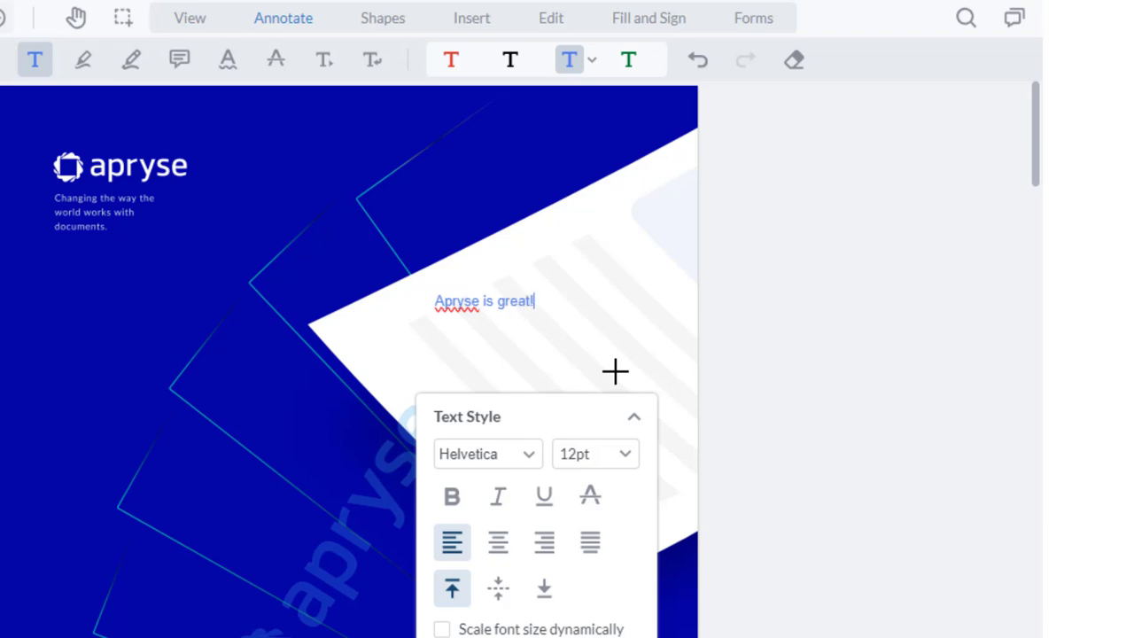
key(Escape)
click(1010, 33)
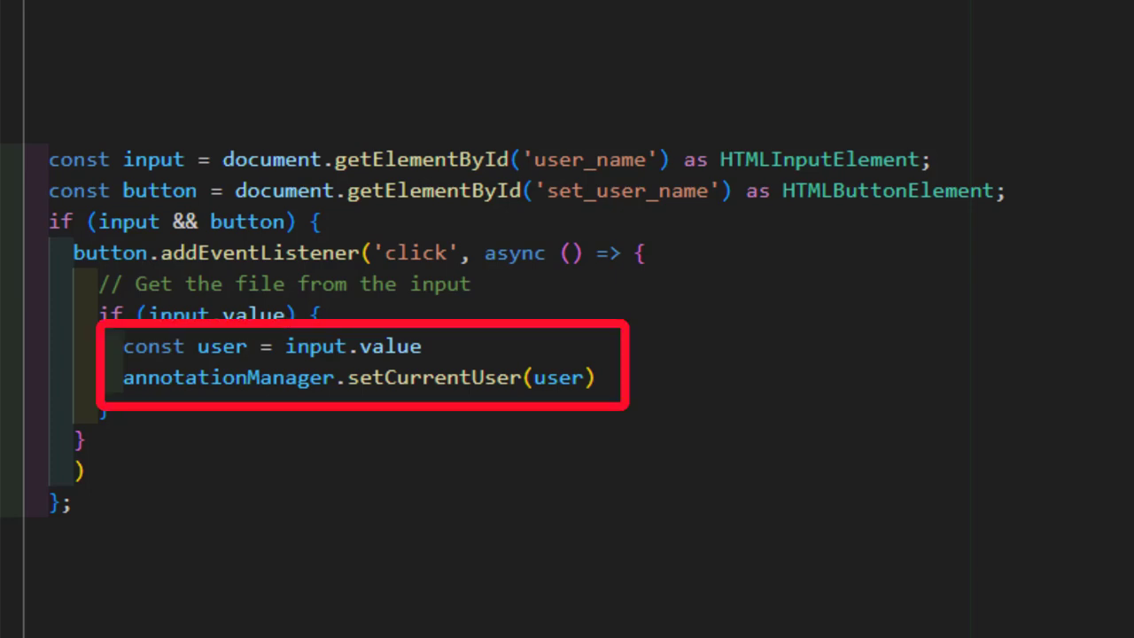
Set the current user to the first reviewer's name and add a green free-text annotation reading "Yes I agree" below the existing one.
text(Justin)
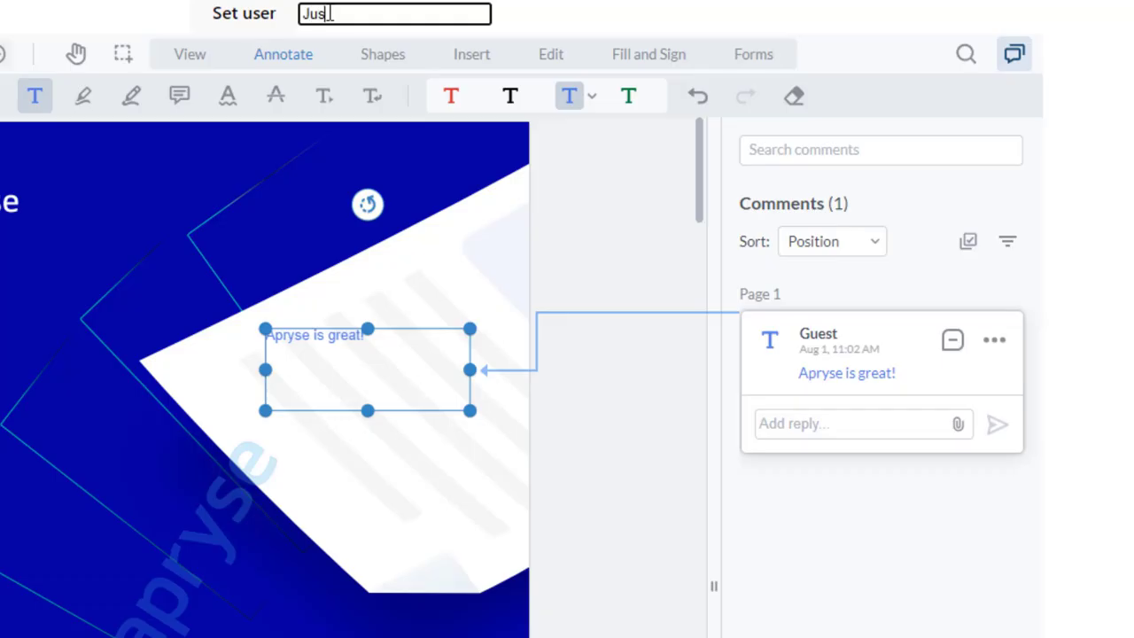
click(242, 24)
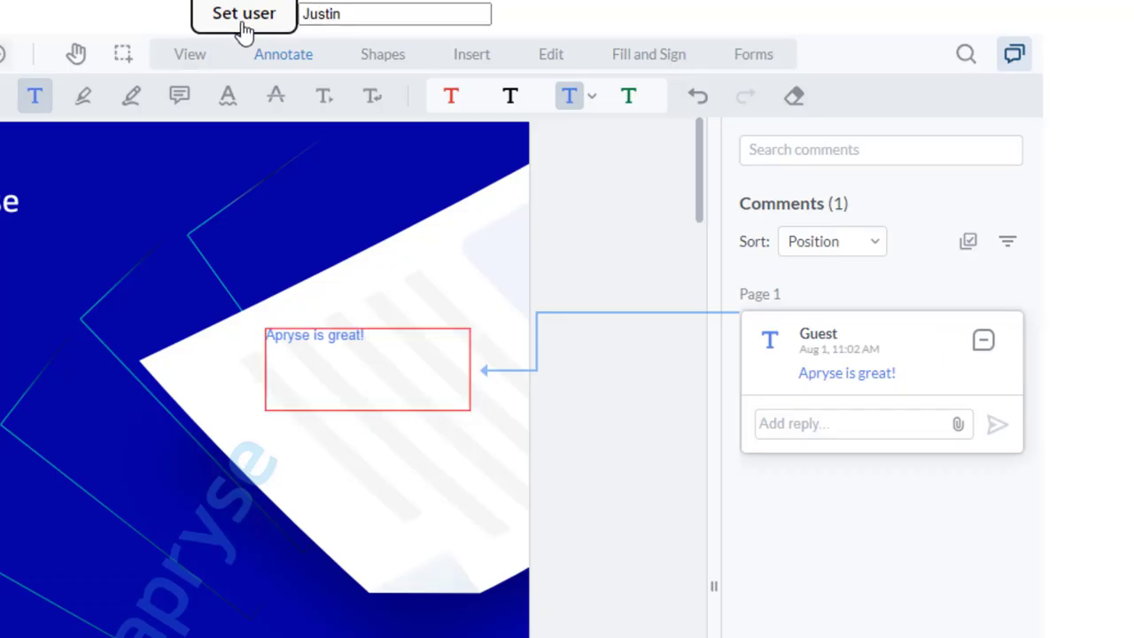
drag(324, 417, 451, 486)
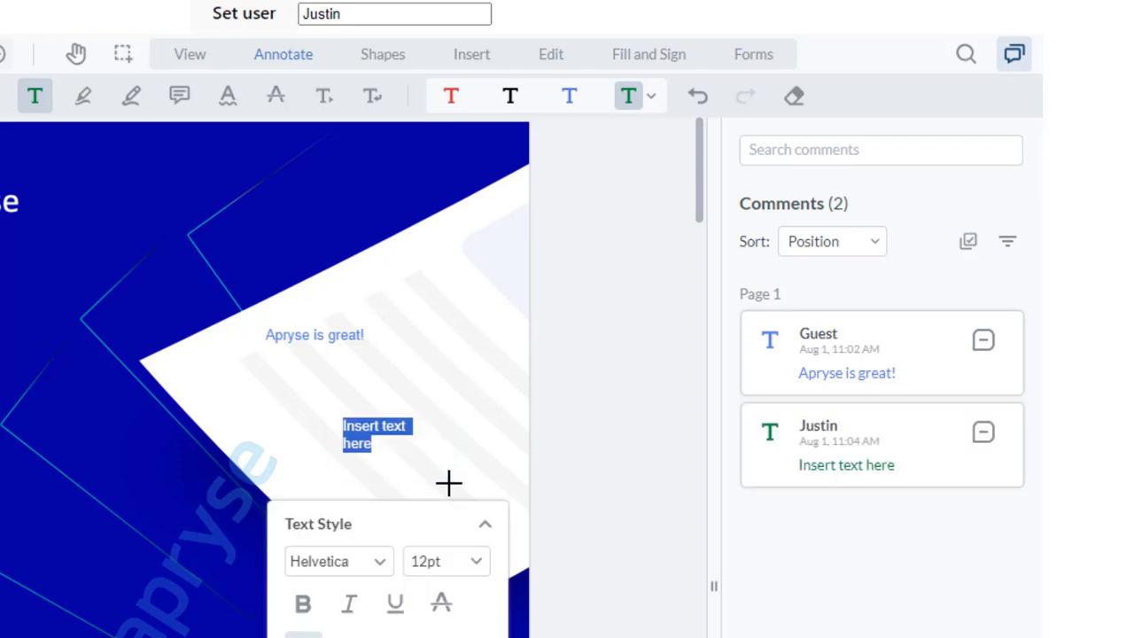
text(Yes I agree)
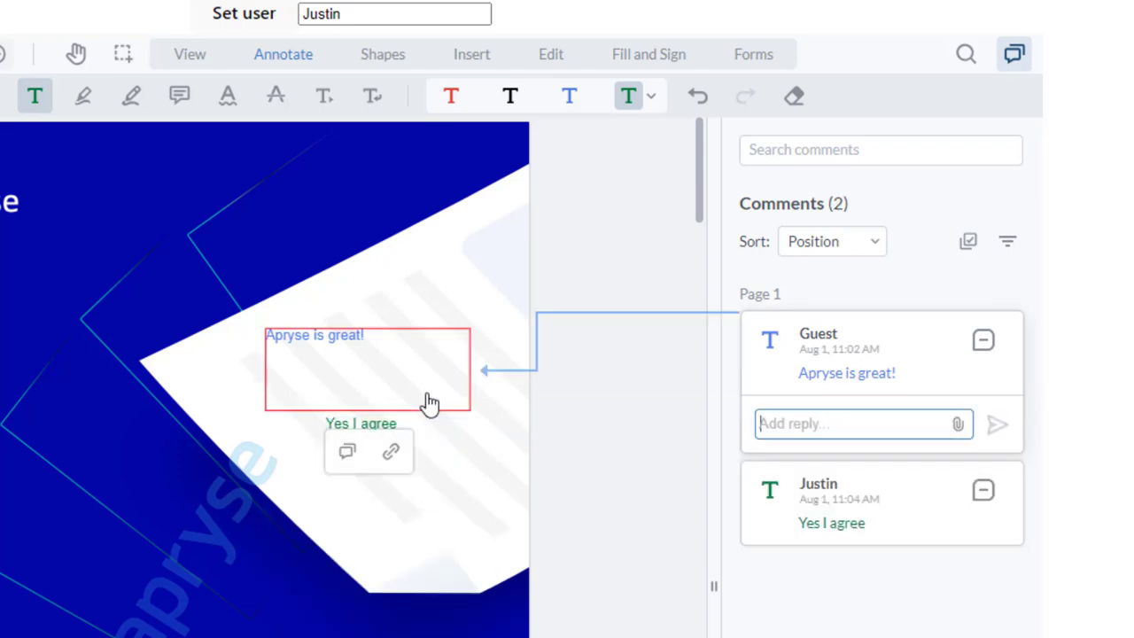
Compare the options available on the current user's "Yes I agree" comment with those on the guest's "Apryse is great!" comment.
click(387, 433)
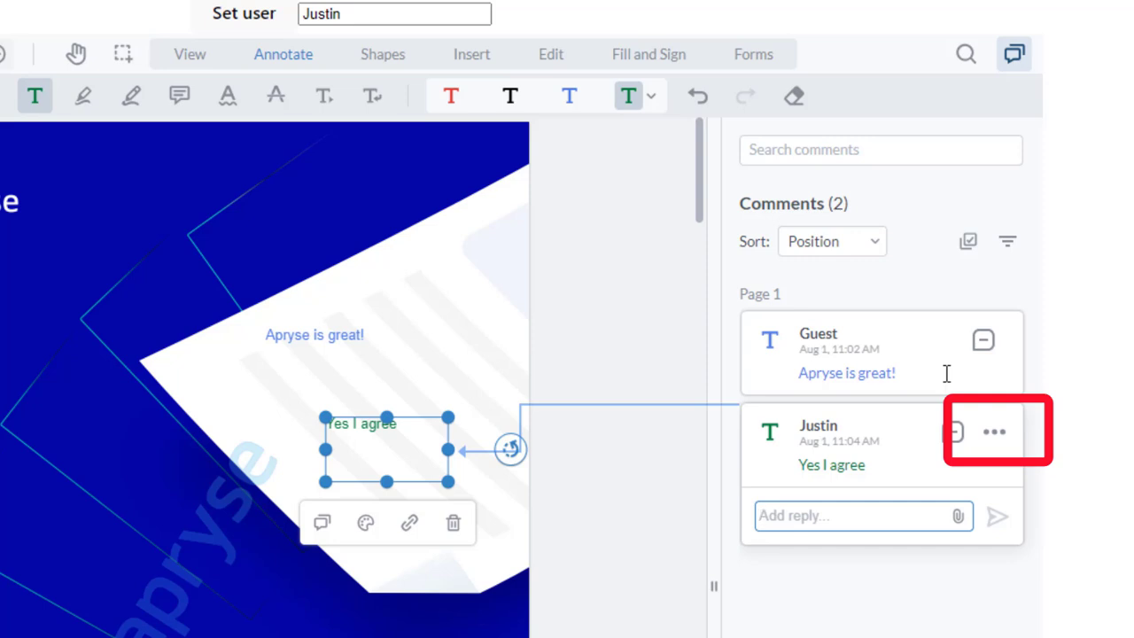
click(1008, 436)
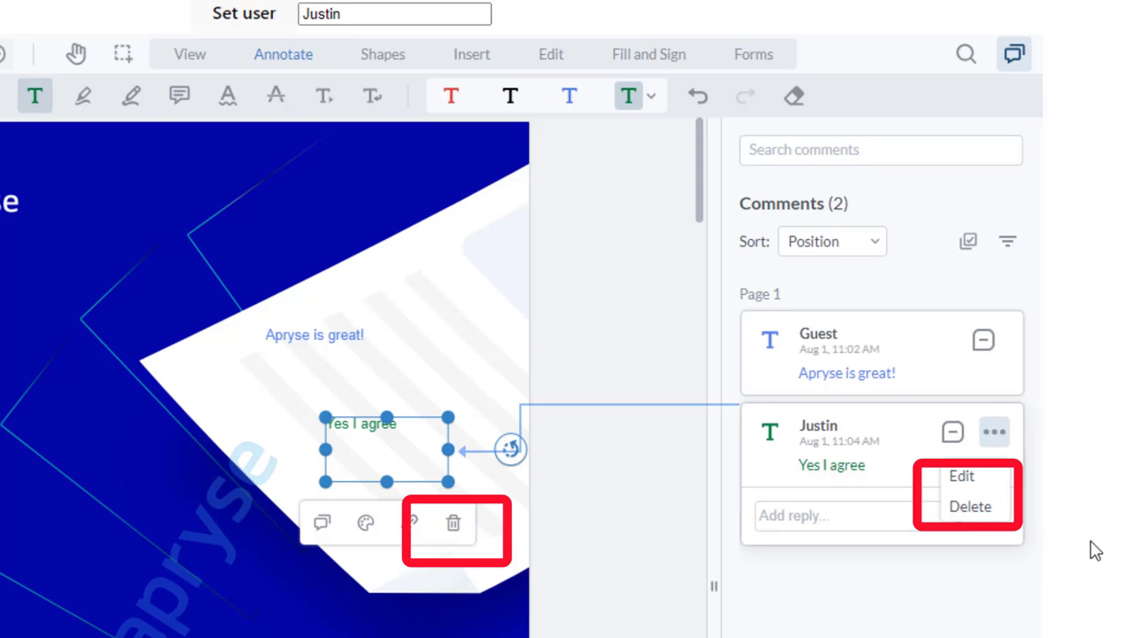
click(891, 342)
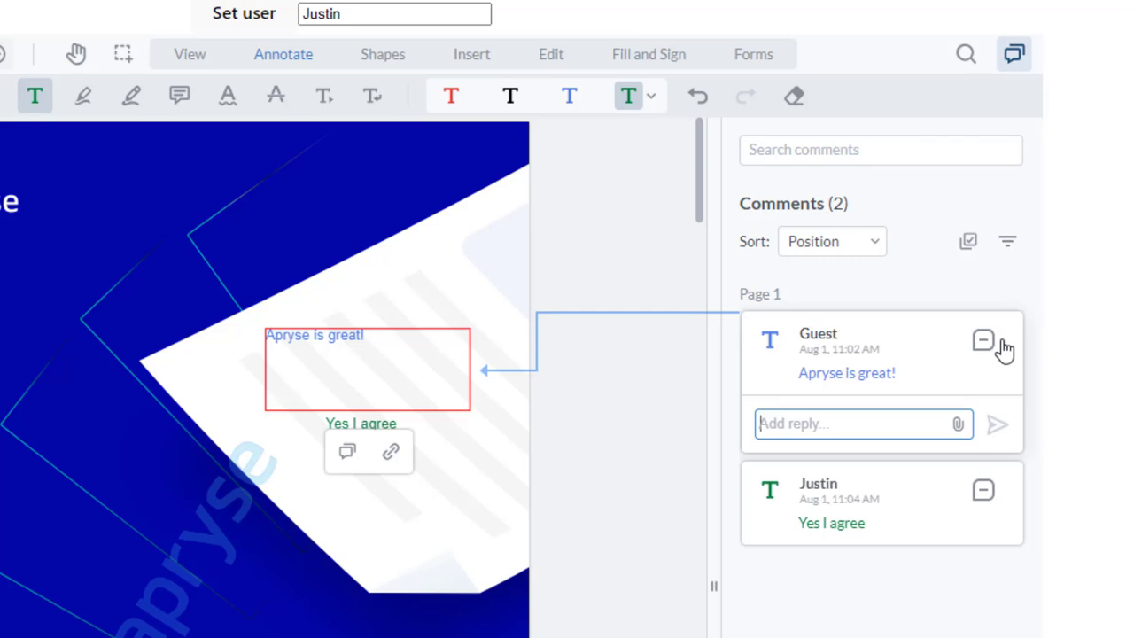
key(Escape)
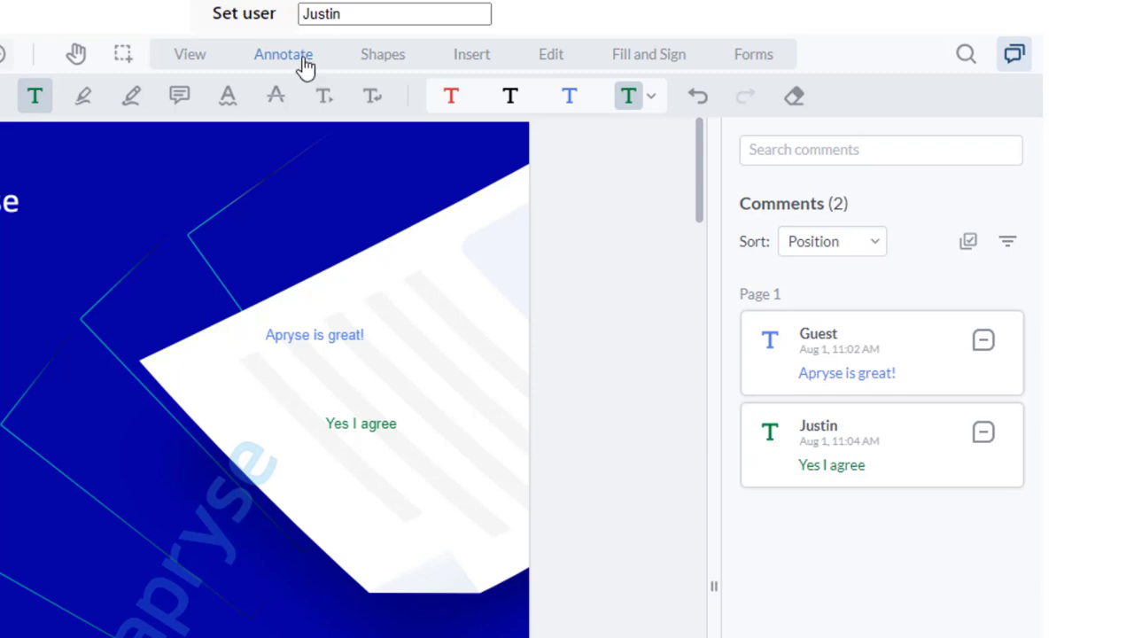
Switch the current user to a second reviewer's name and highlight the title line "6 Important Factors" in yellow.
double_click(351, 14)
text(Sally)
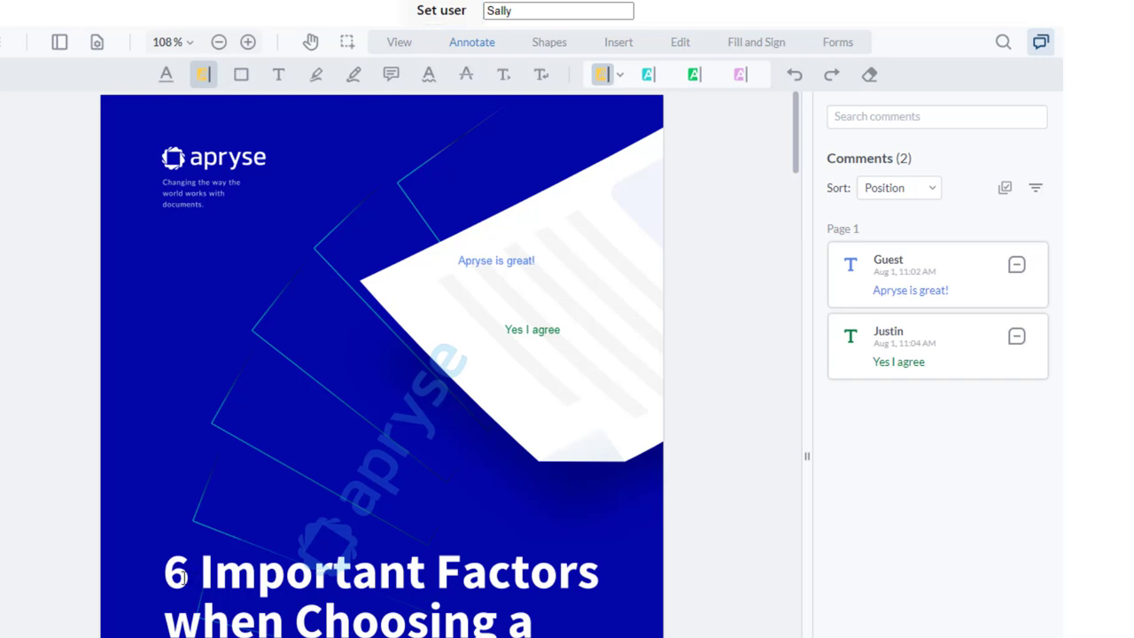
drag(178, 571, 599, 571)
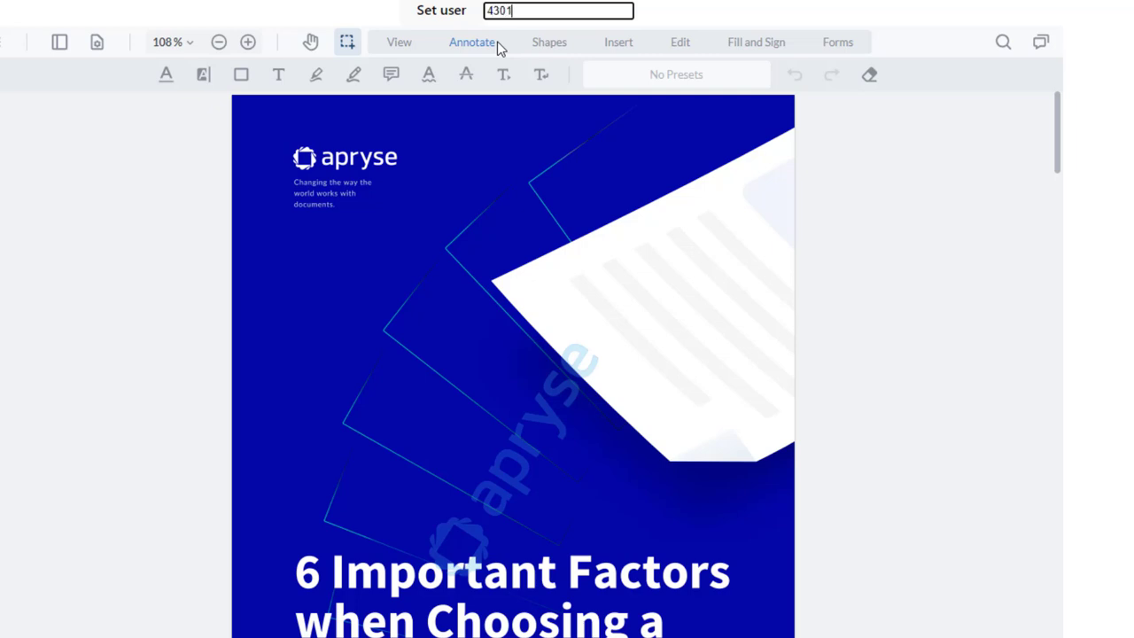
Apply the entered numeric user ID as current user and add a green free-text annotation reading "This is great" on the white page graphic.
click(449, 15)
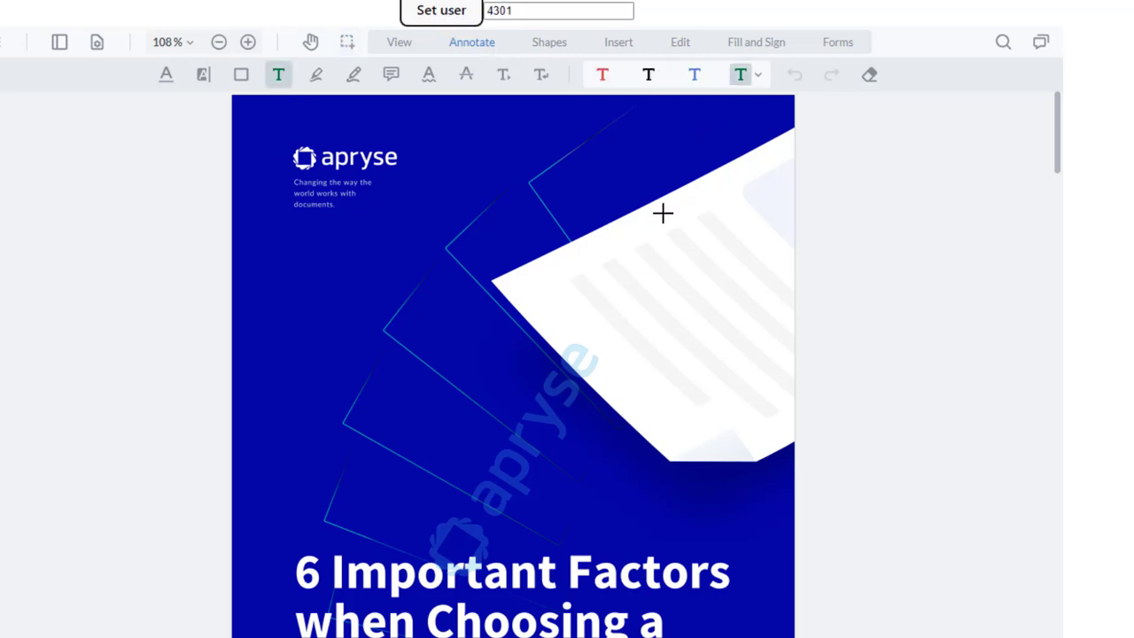
click(614, 254)
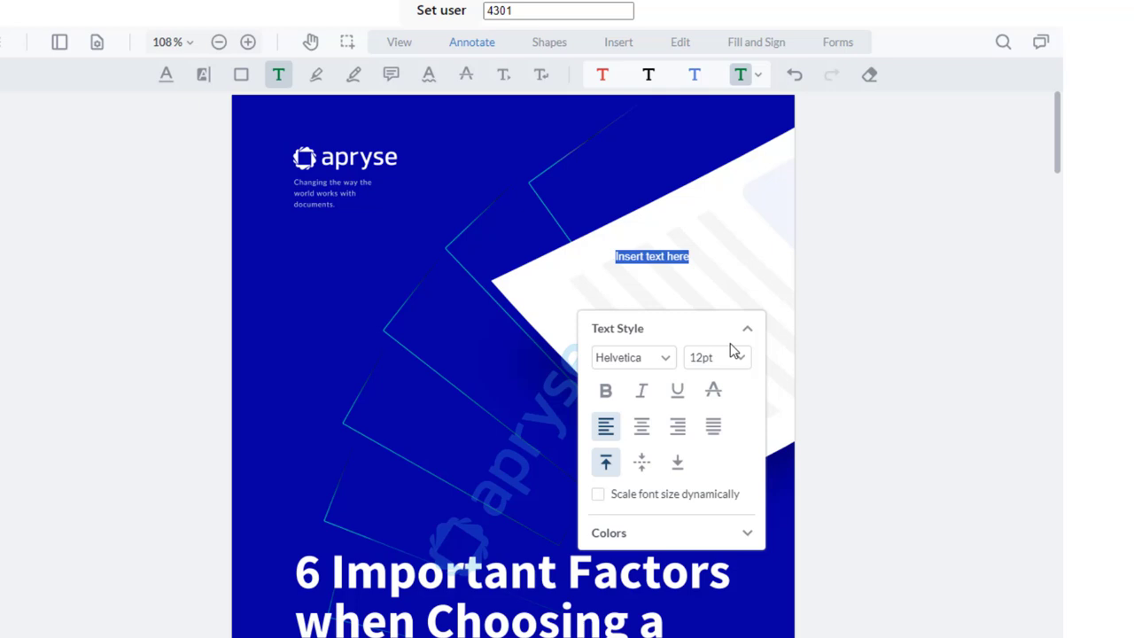
text(This is great)
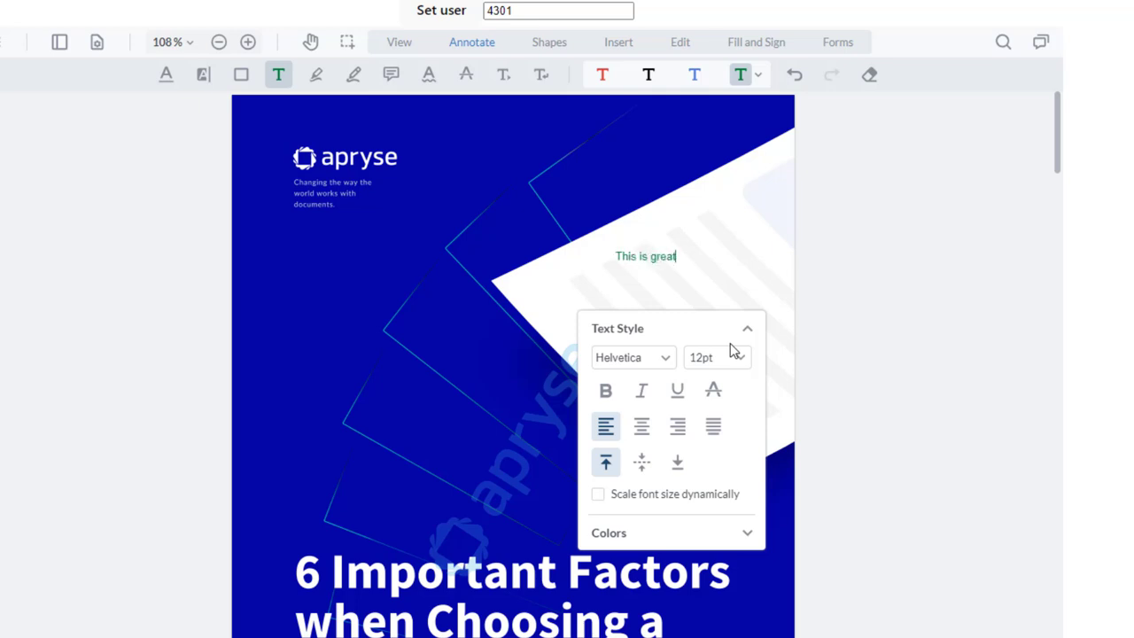
click(742, 227)
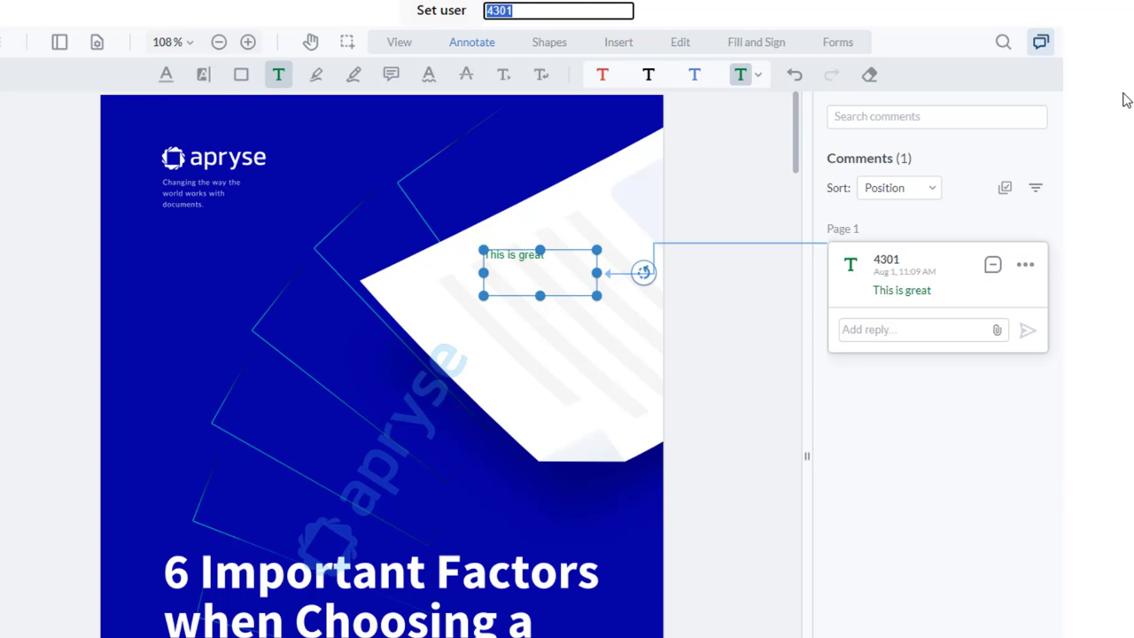
Switch the current user to a second numeric user ID and highlight "6 Important Factors" in yellow.
text(5648)
click(443, 14)
click(203, 74)
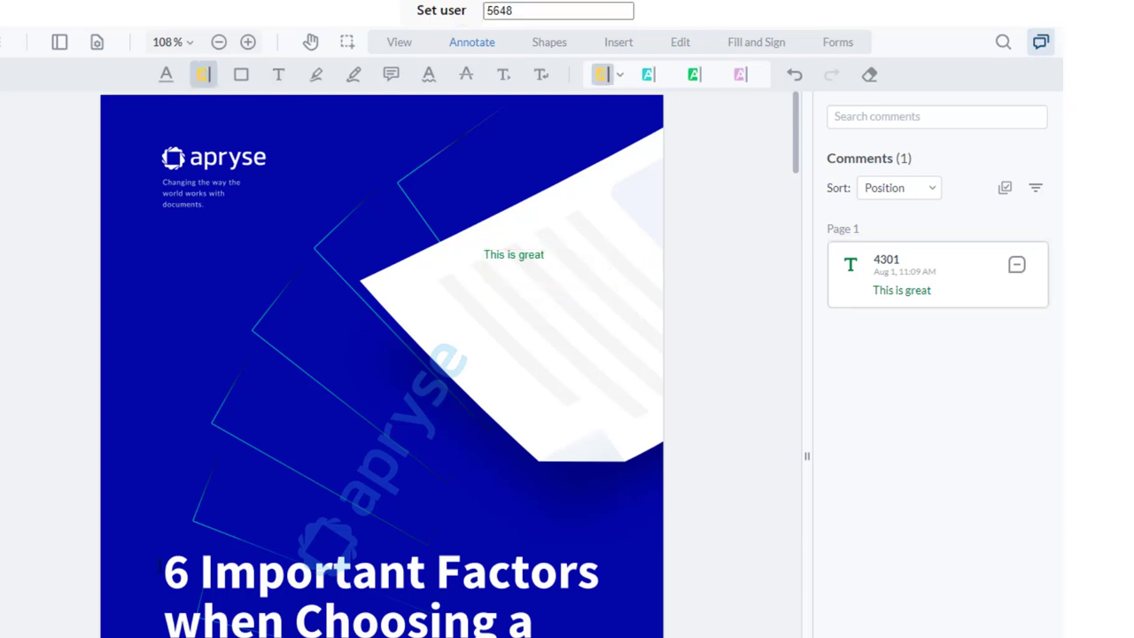
drag(167, 571, 597, 574)
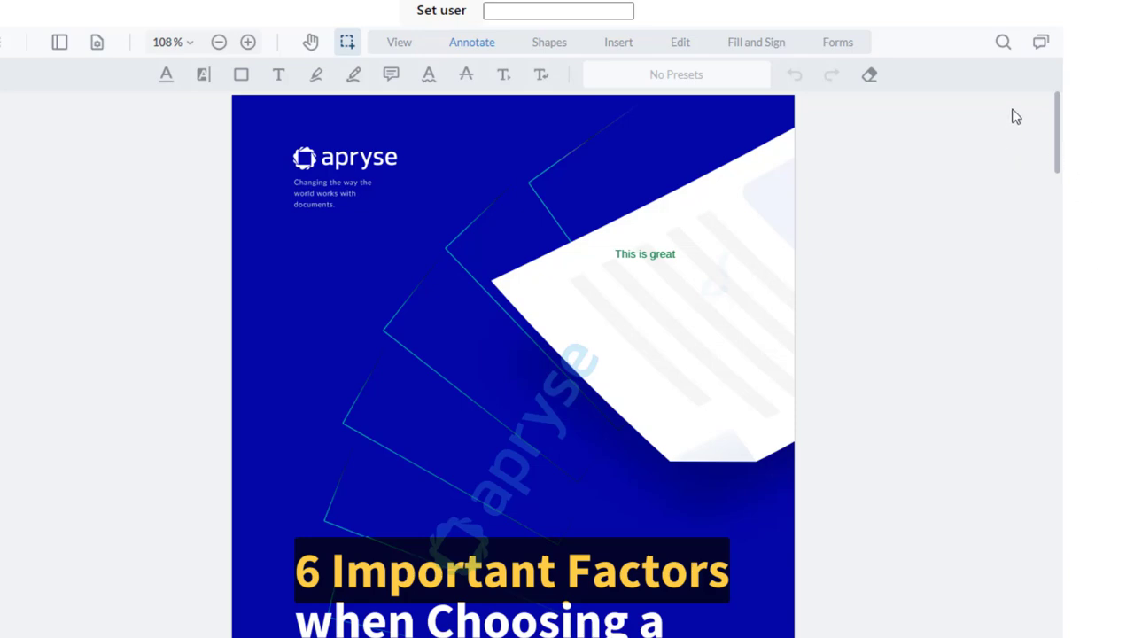
Show the comments list of the reloaded document and set the current user to a third numeric user ID.
click(1041, 50)
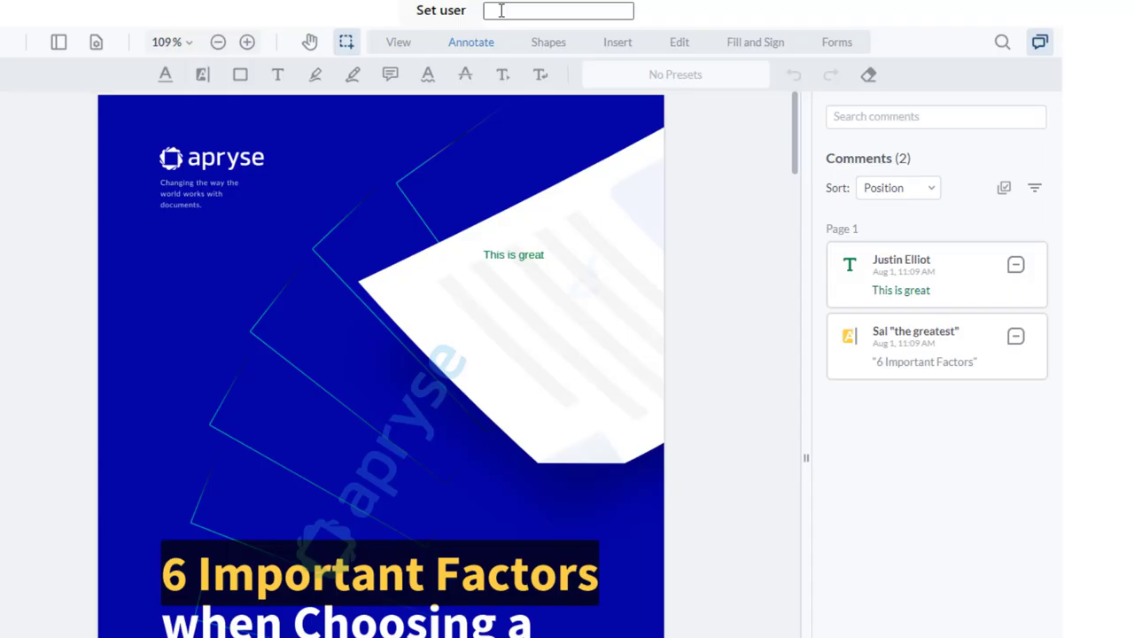
click(501, 10)
text(8435)
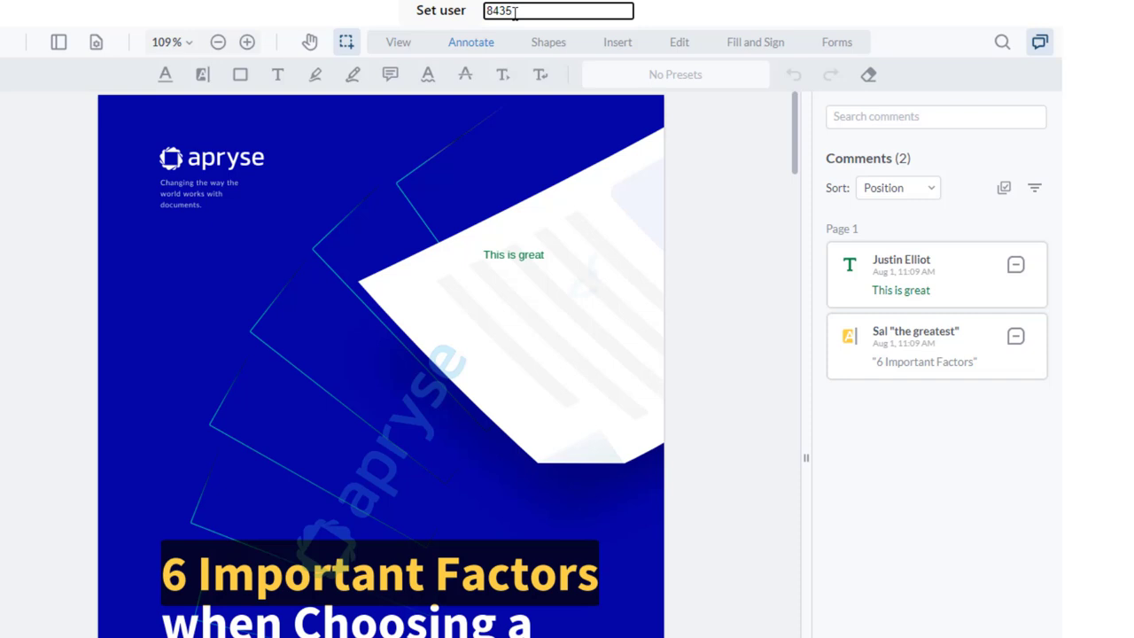
click(459, 12)
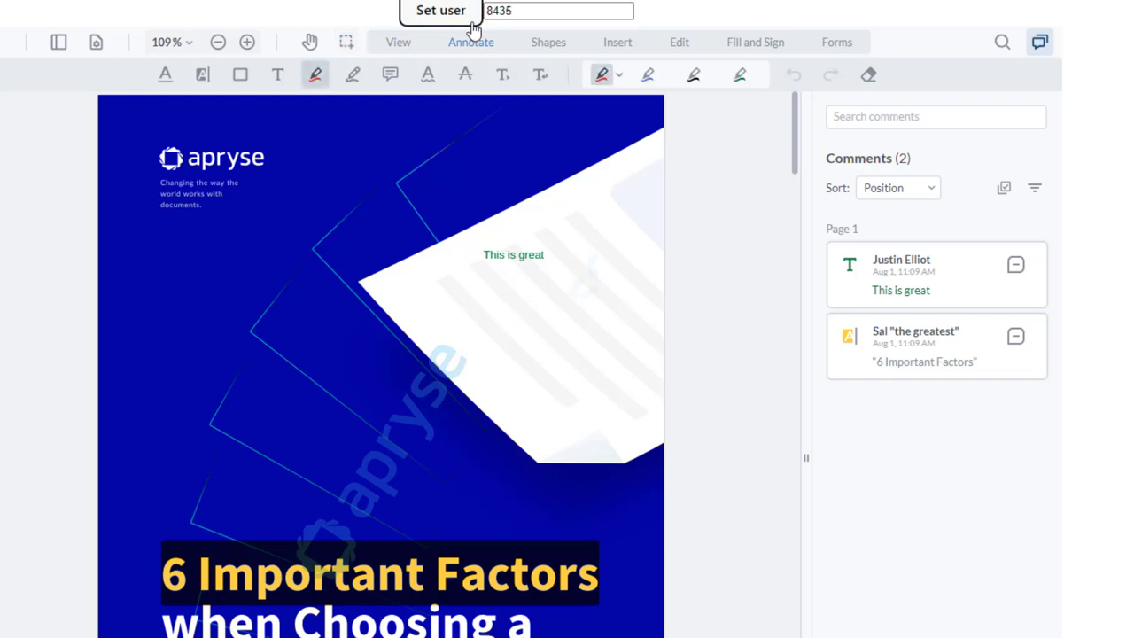